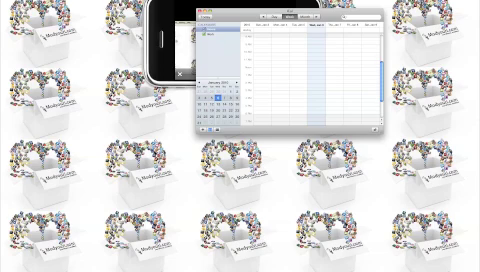
Bring up iCal's application menu showing Preferences, Hide and Quit.
{"action": "left_click", "coordinate": [15, 3]}
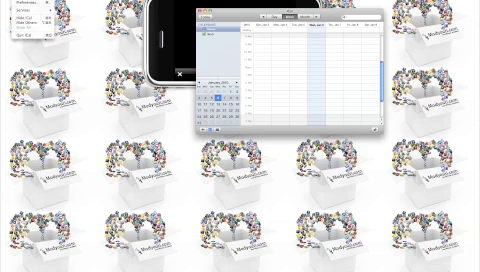